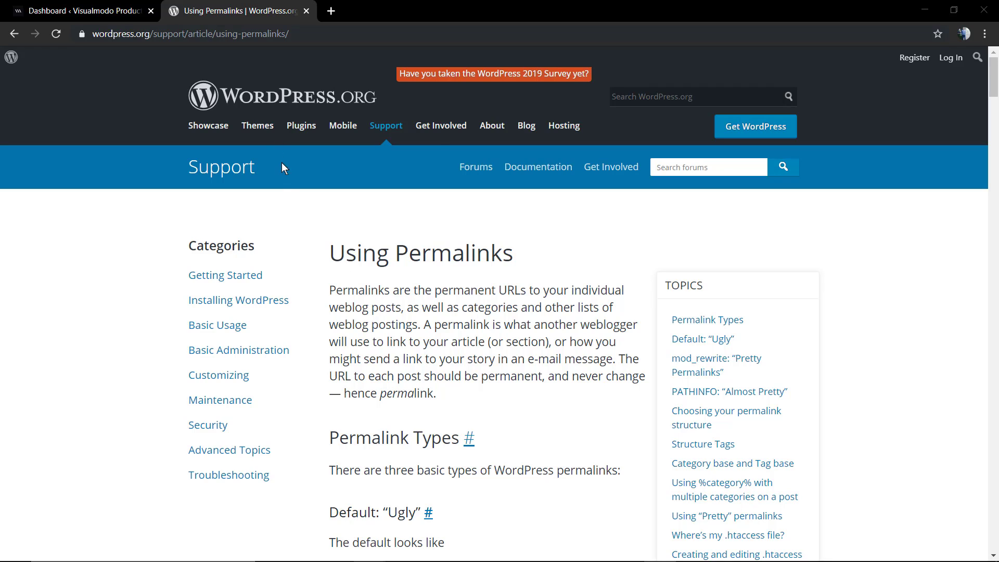
- Switch from the Using Permalinks article back to the Visualmodo Production admin Dashboard
{"action": "left_click", "coordinate": [99, 12]}
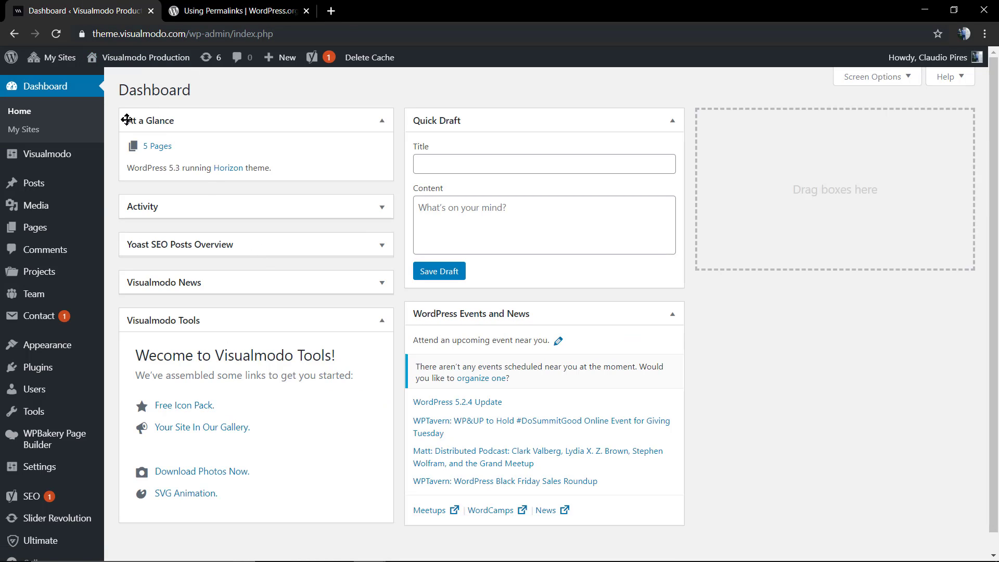
- Check the Slider page's slug 'slider' in Quick Edit without changes, then open Settings > Permalinks
{"action": "left_click", "coordinate": [63, 228]}
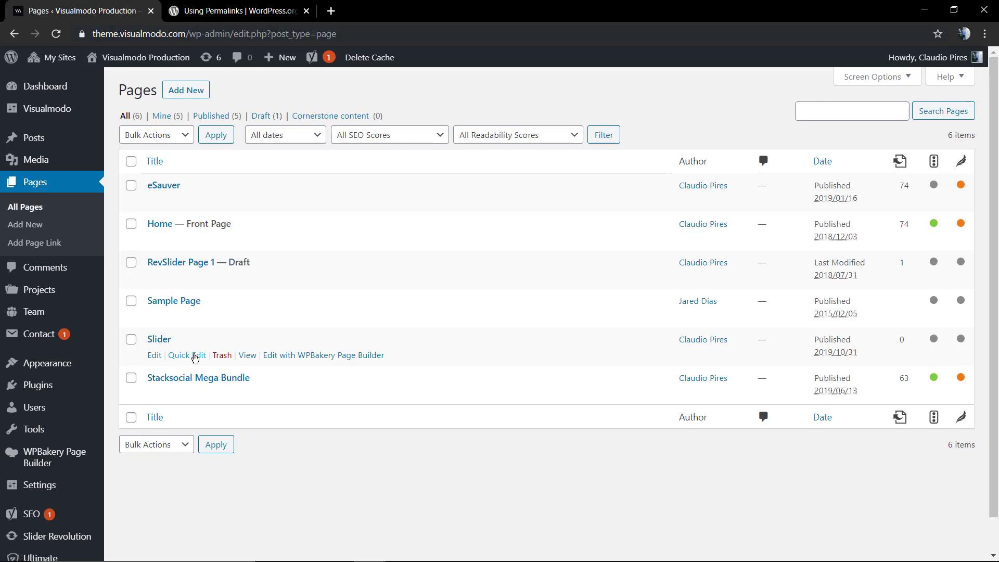
{"action": "left_click", "coordinate": [195, 359]}
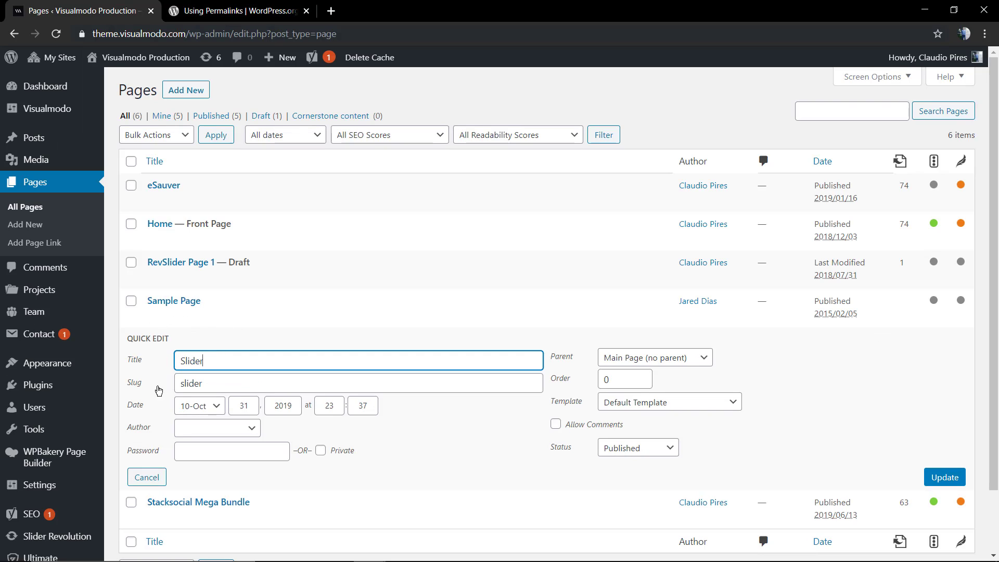
{"action": "double_click", "coordinate": [136, 384]}
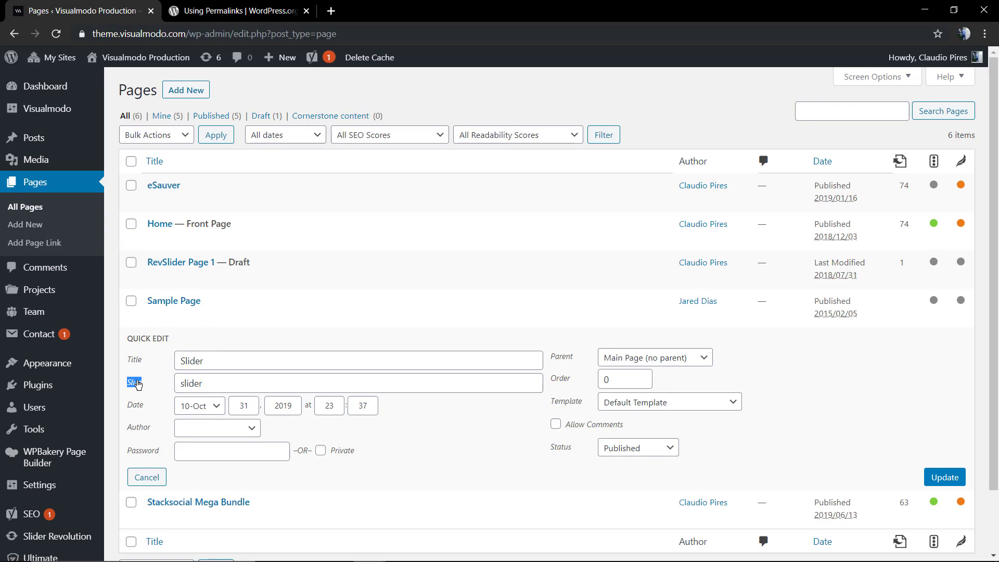
{"action": "left_click", "coordinate": [146, 477]}
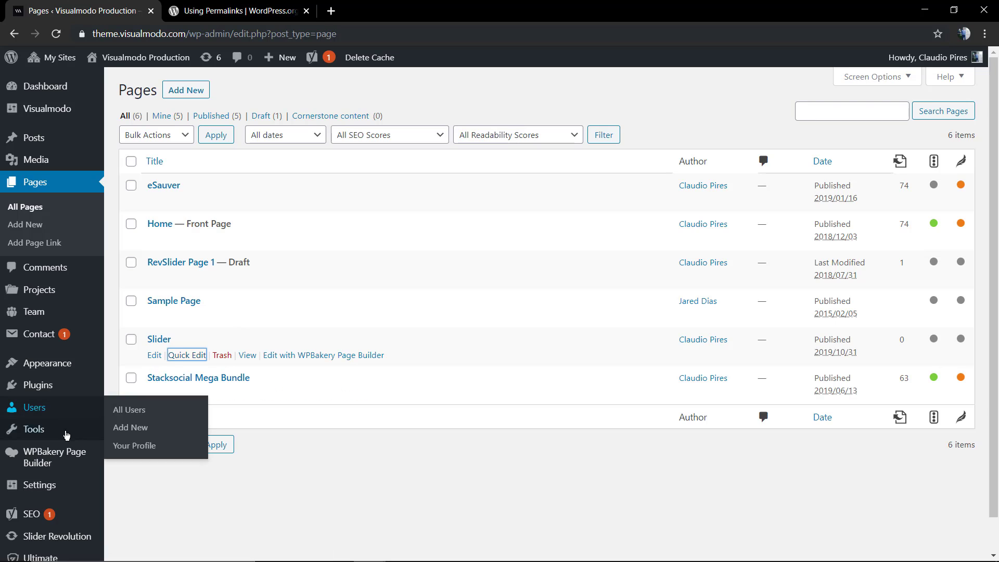
{"action": "mouse_move", "coordinate": [62, 485]}
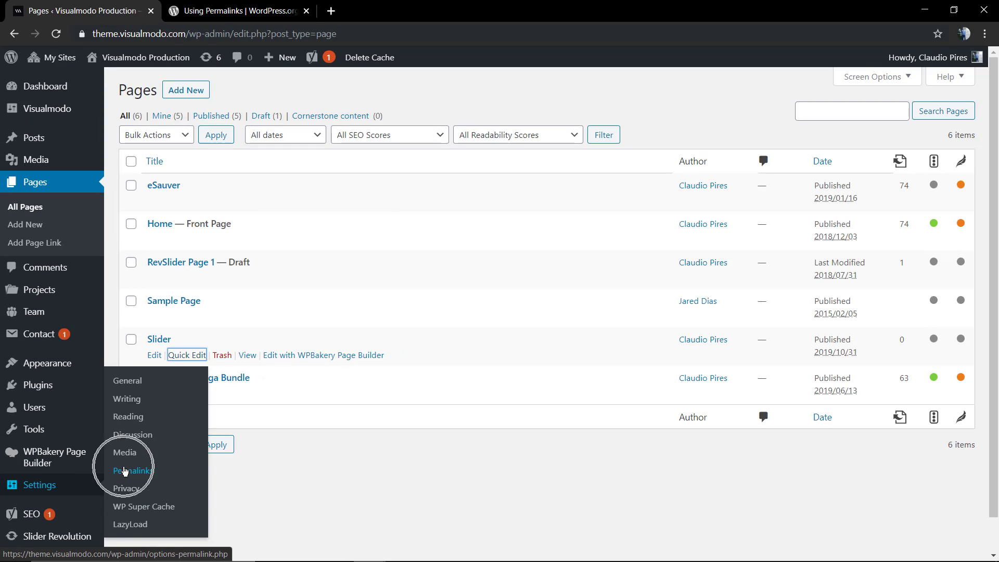
{"action": "left_click", "coordinate": [138, 476]}
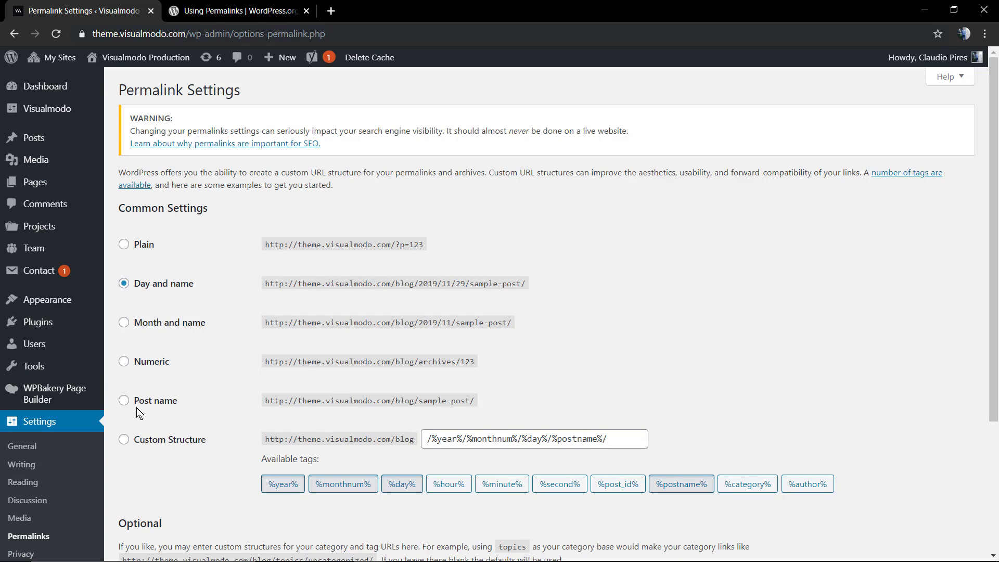
{"action": "left_click_drag", "start_coordinate": [156, 409], "coordinate": [136, 405]}
{"action": "left_click", "coordinate": [196, 396]}
{"action": "scroll", "coordinate": [197, 396], "scroll_direction": "down", "scroll_amount": 3}
{"action": "scroll", "coordinate": [219, 386], "scroll_direction": "up", "scroll_amount": 2}
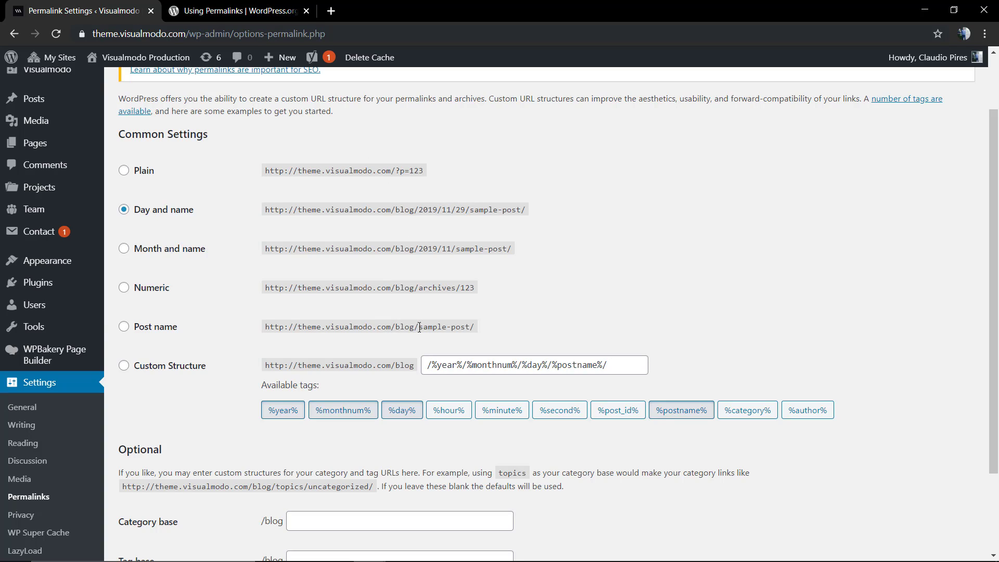
{"action": "scroll", "coordinate": [130, 305], "scroll_direction": "up", "scroll_amount": 2}
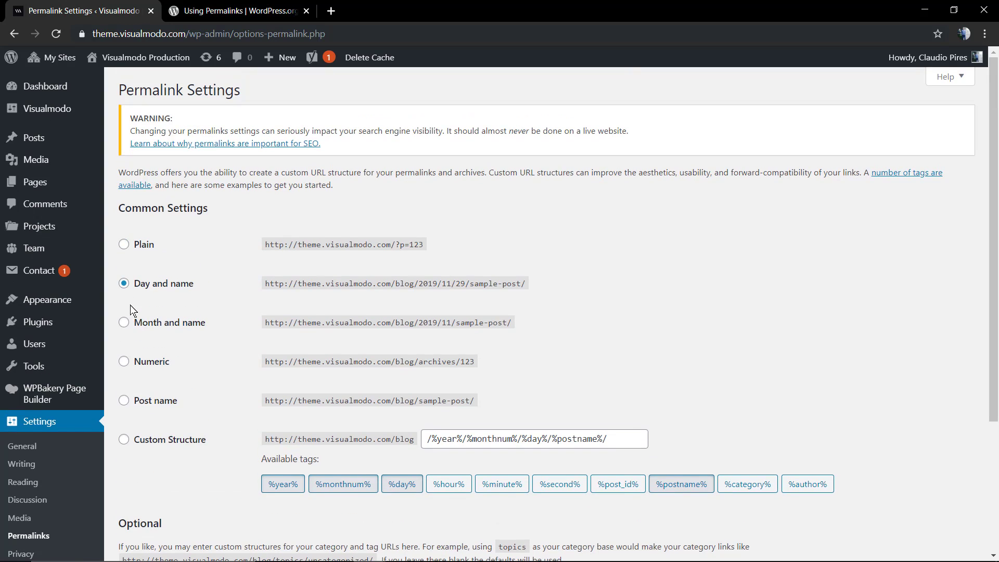
{"action": "left_click", "coordinate": [58, 184]}
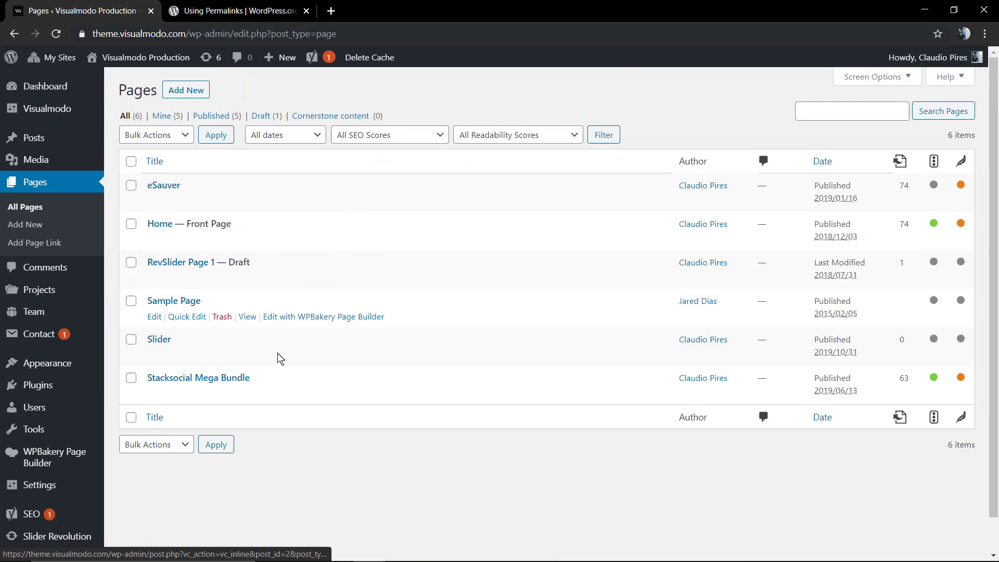
- Open the Slider page in the editor and view its live page at theme.visualmodo.com/slider/
{"action": "left_click", "coordinate": [165, 341]}
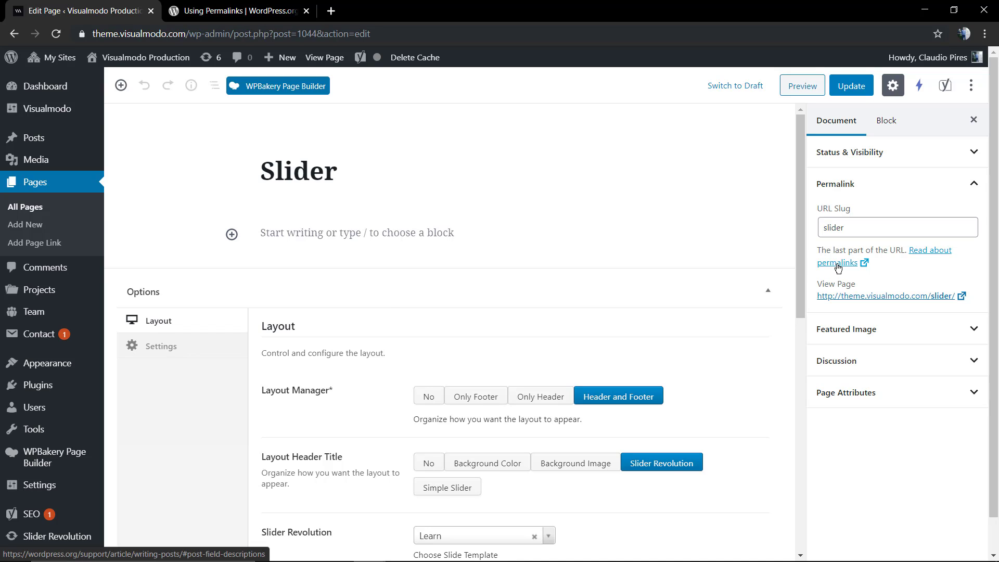
{"action": "left_click", "coordinate": [858, 296]}
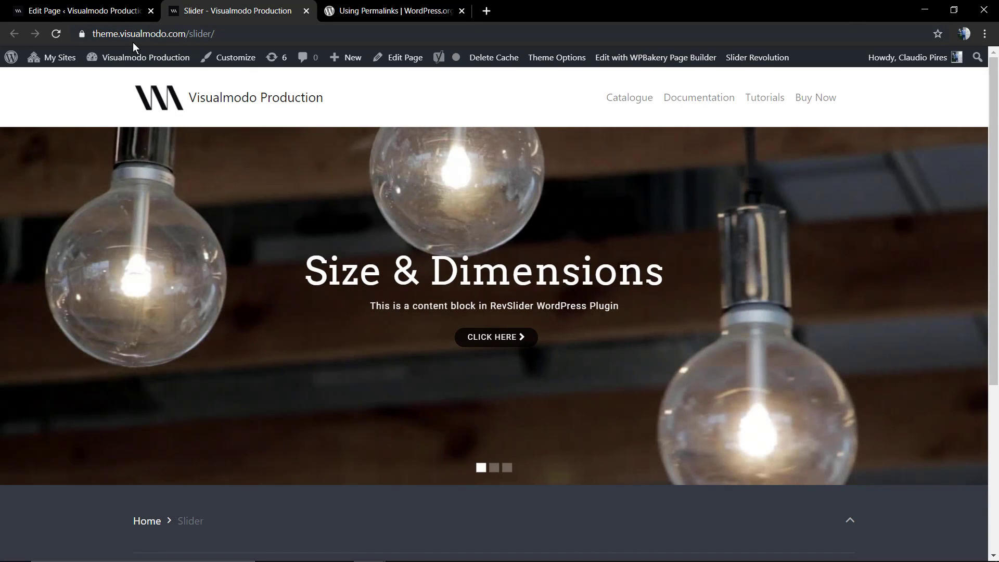
{"action": "double_click", "coordinate": [197, 34]}
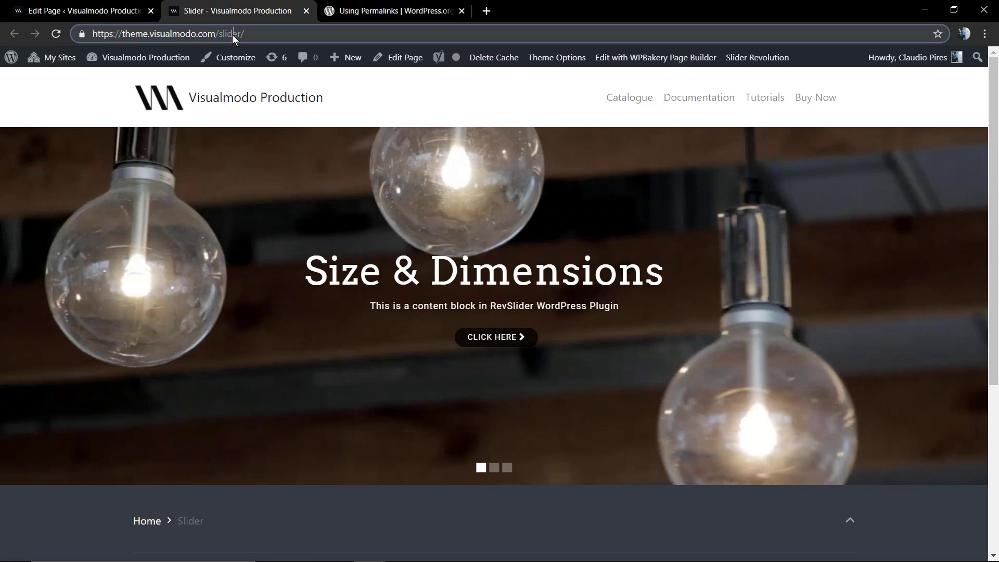
{"action": "left_click", "coordinate": [109, 11]}
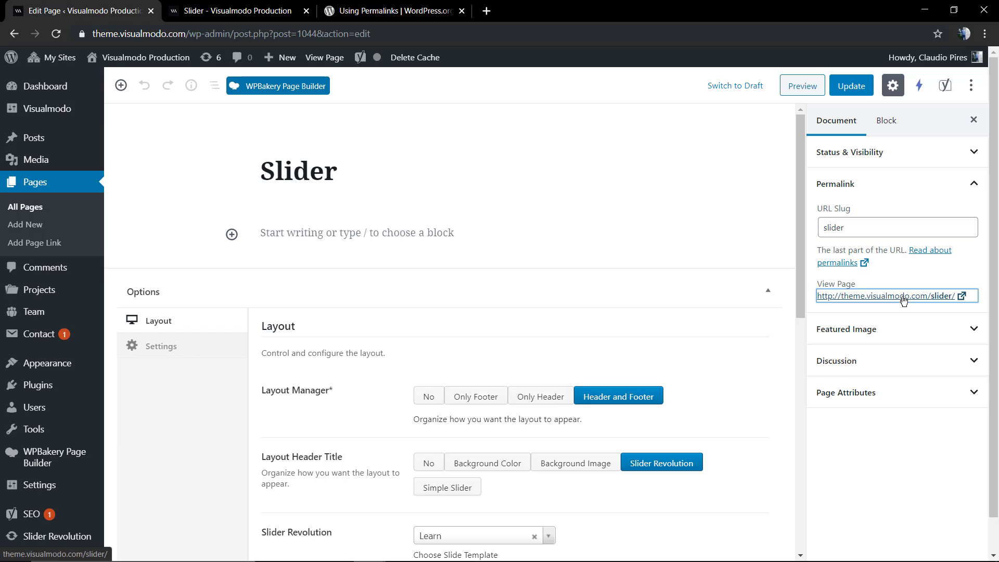
- Append '-change' to the Slider URL slug, update, and confirm the live page at /slider-change/
{"action": "left_click", "coordinate": [868, 225]}
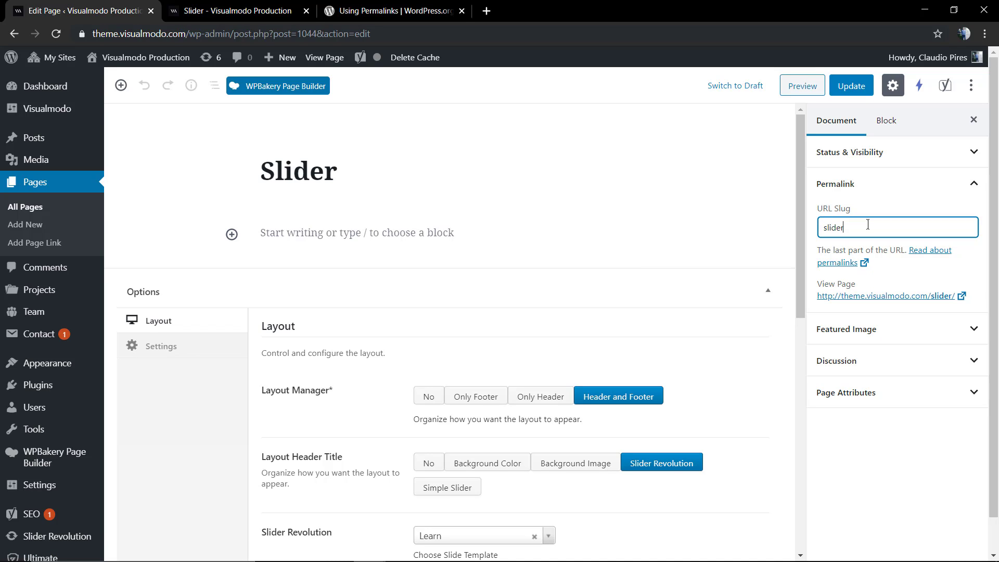
{"action": "type", "text": "-change"}
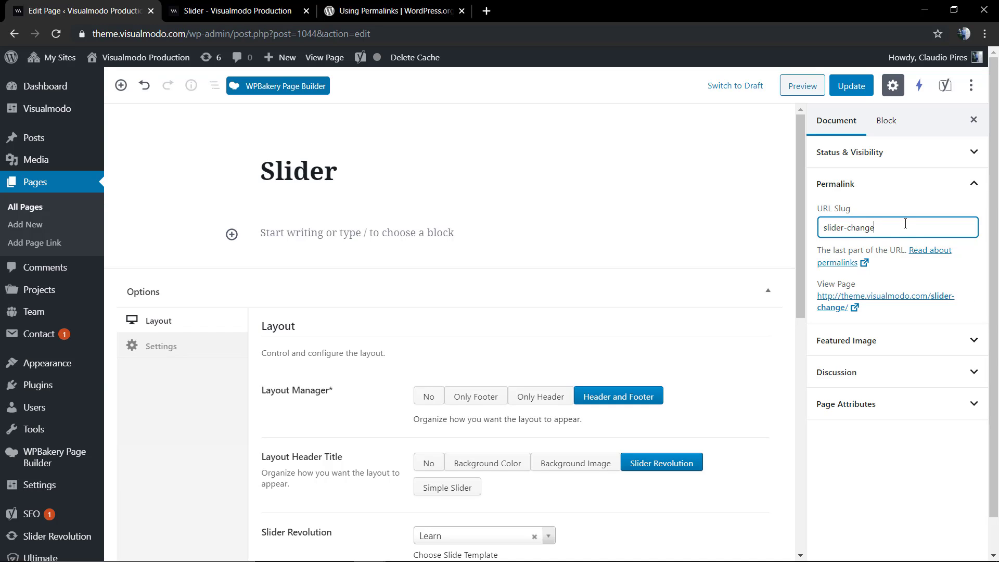
{"action": "left_click", "coordinate": [851, 89]}
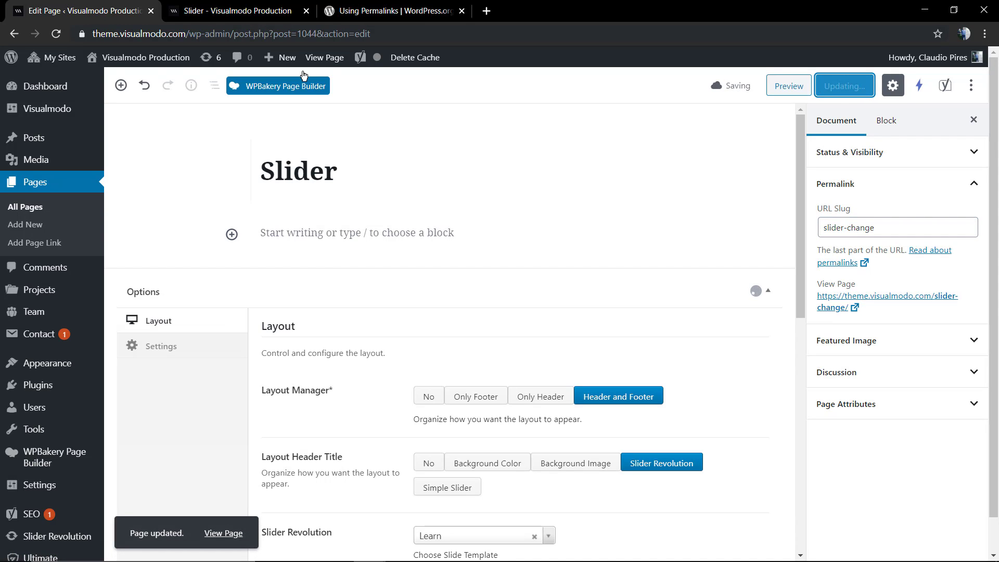
{"action": "left_click", "coordinate": [271, 12]}
{"action": "key", "text": "Return"}
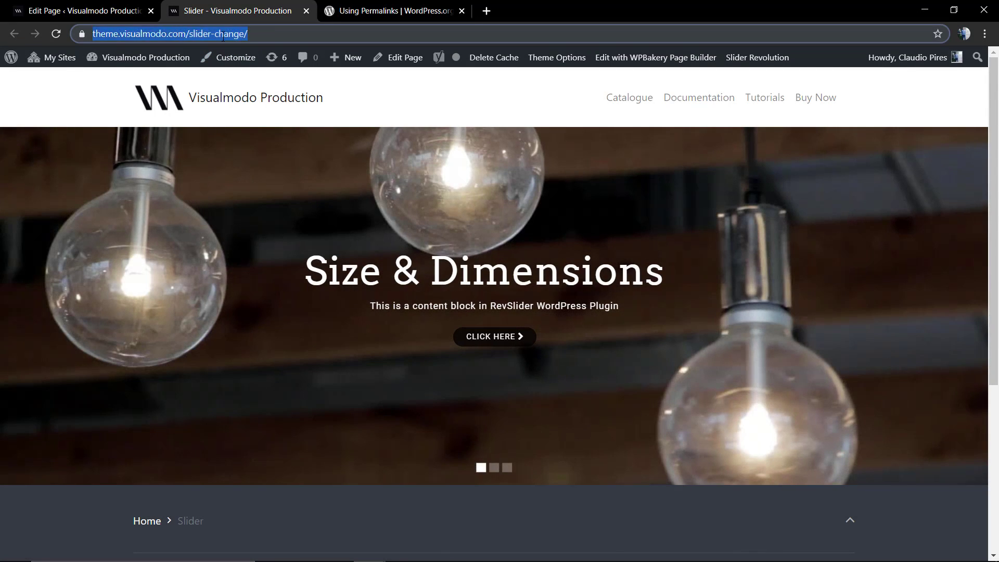
{"action": "double_click", "coordinate": [223, 35]}
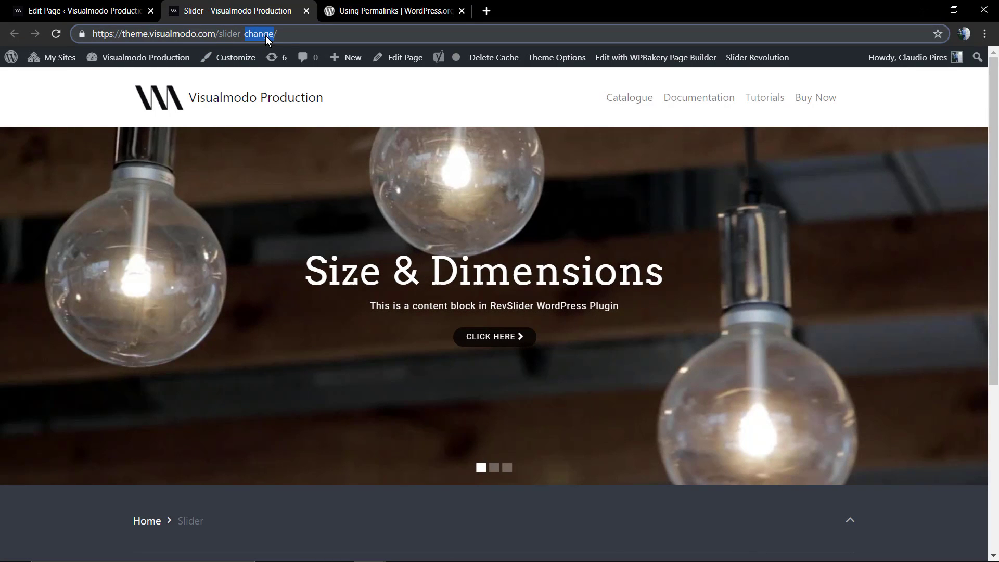
{"action": "left_click", "coordinate": [322, 178]}
{"action": "left_click", "coordinate": [125, 10]}
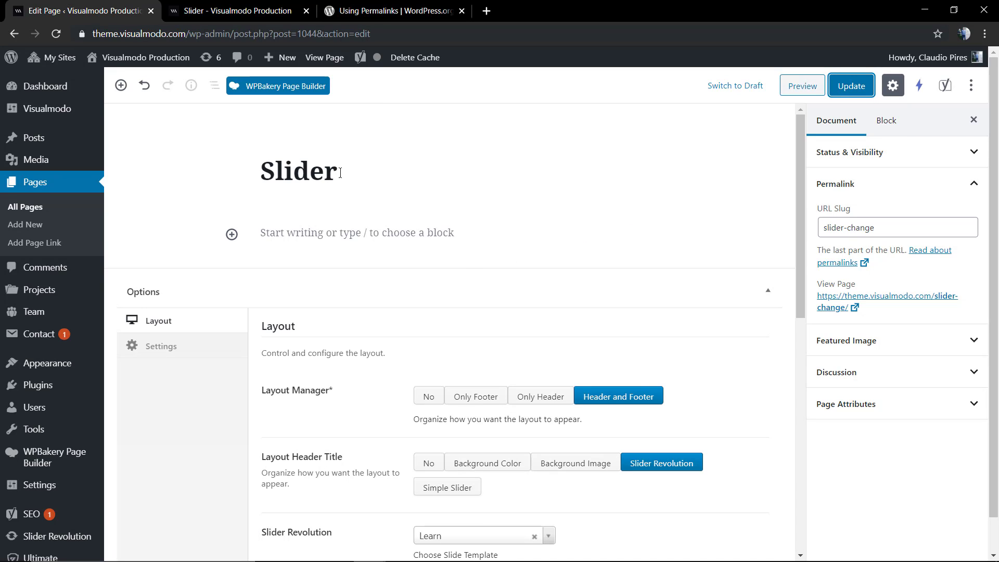
- Restore the slug to 'slider' via the permalink bar, update, and confirm /slider-change/ shows Page not found
{"action": "left_click", "coordinate": [337, 166]}
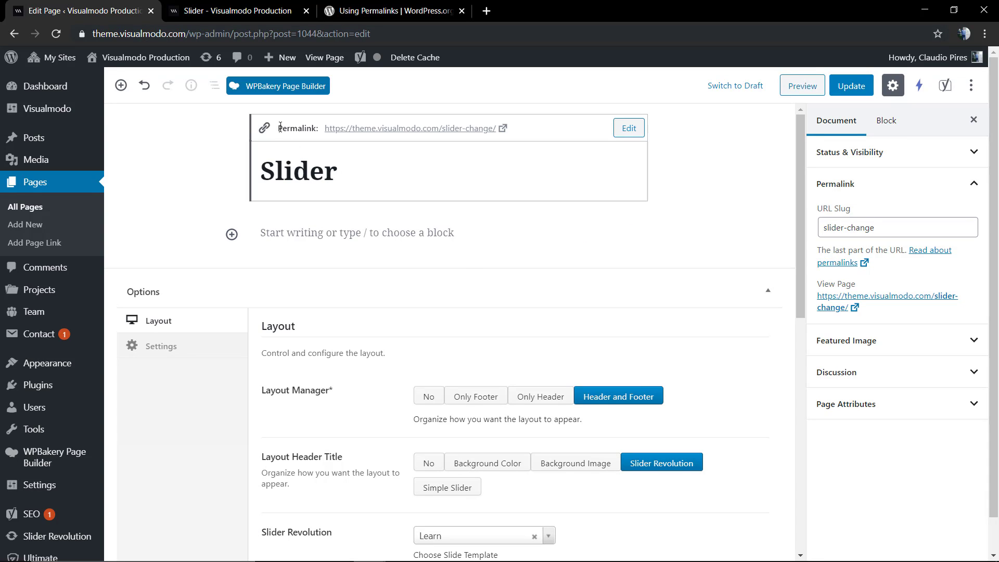
{"action": "left_click", "coordinate": [629, 128]}
{"action": "double_click", "coordinate": [500, 130]}
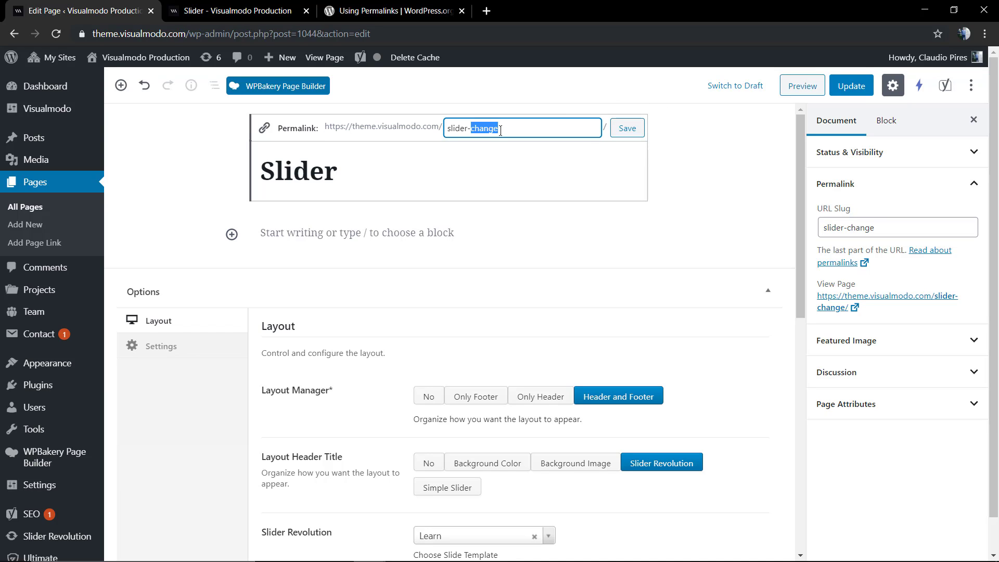
{"action": "key", "text": "BackSpace"}
{"action": "key", "text": "BackSpace"}
{"action": "left_click", "coordinate": [627, 128]}
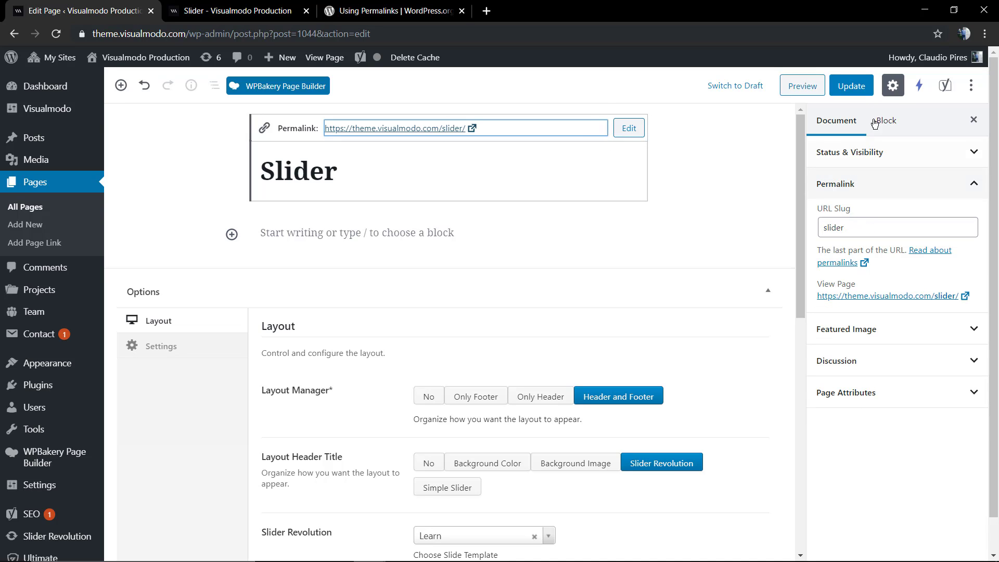
{"action": "left_click", "coordinate": [852, 86]}
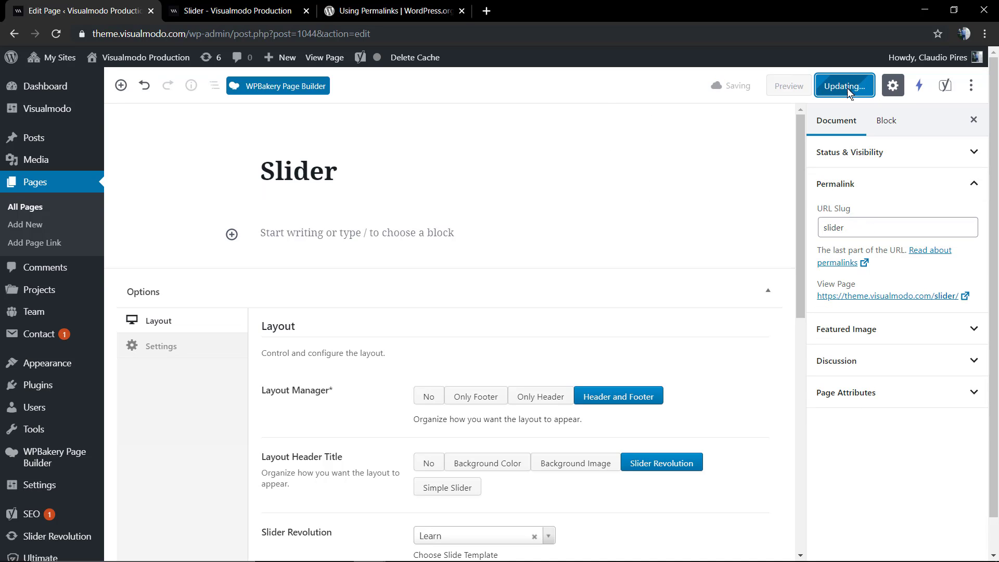
{"action": "left_click", "coordinate": [219, 5]}
{"action": "key", "text": "F5"}
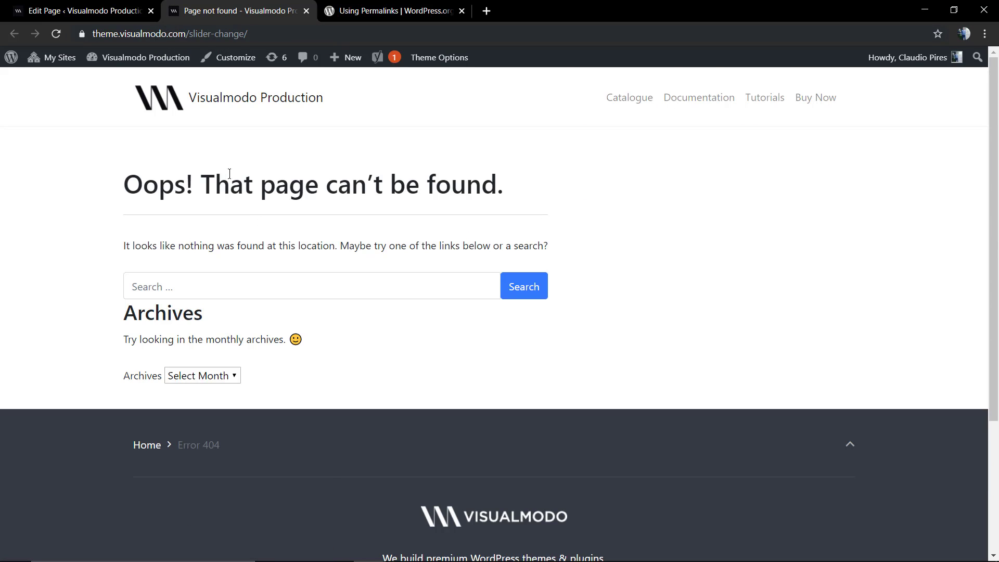
- Load the live page at theme.visualmodo.com/slider/ and return to the page editor
{"action": "left_click", "coordinate": [303, 32]}
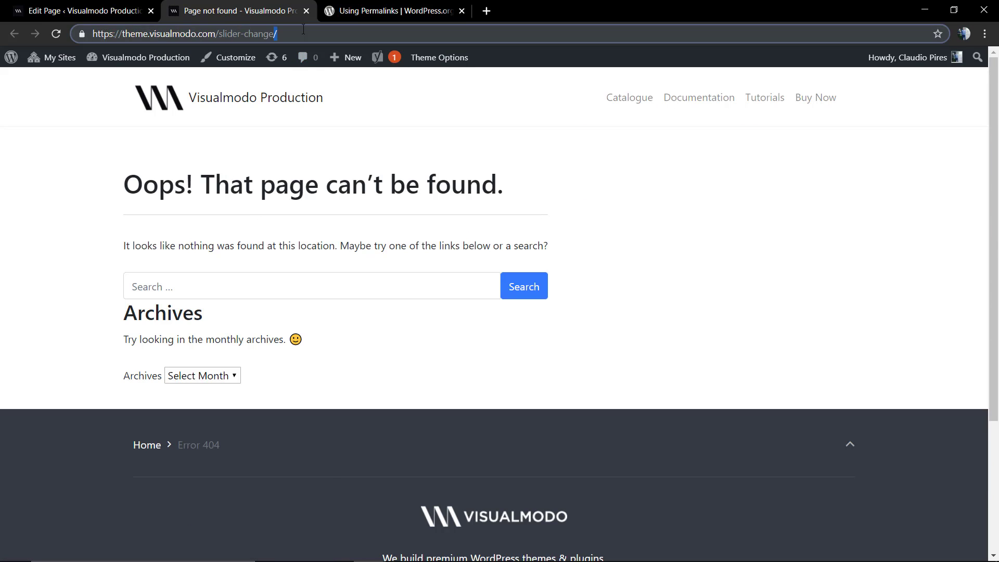
{"action": "key", "text": "BackSpace"}
{"action": "key", "text": "BackSpace"}
{"action": "key", "text": "BackSpace"}
{"action": "key", "text": "BackSpace"}
{"action": "key", "text": "BackSpace"}
{"action": "key", "text": "BackSpace"}
{"action": "key", "text": "BackSpace"}
{"action": "key", "text": "BackSpace"}
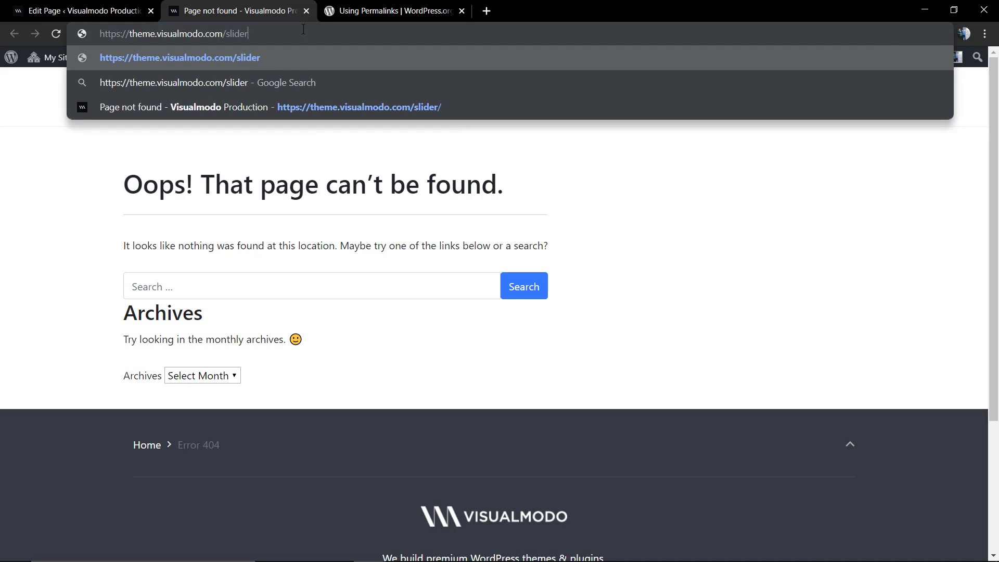
{"action": "key", "text": "Return"}
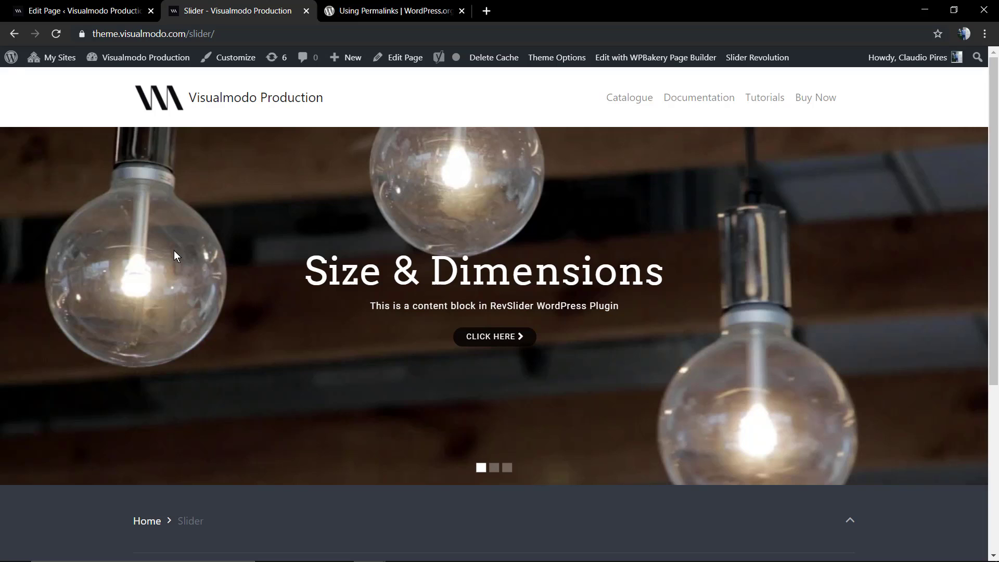
{"action": "left_click", "coordinate": [108, 11]}
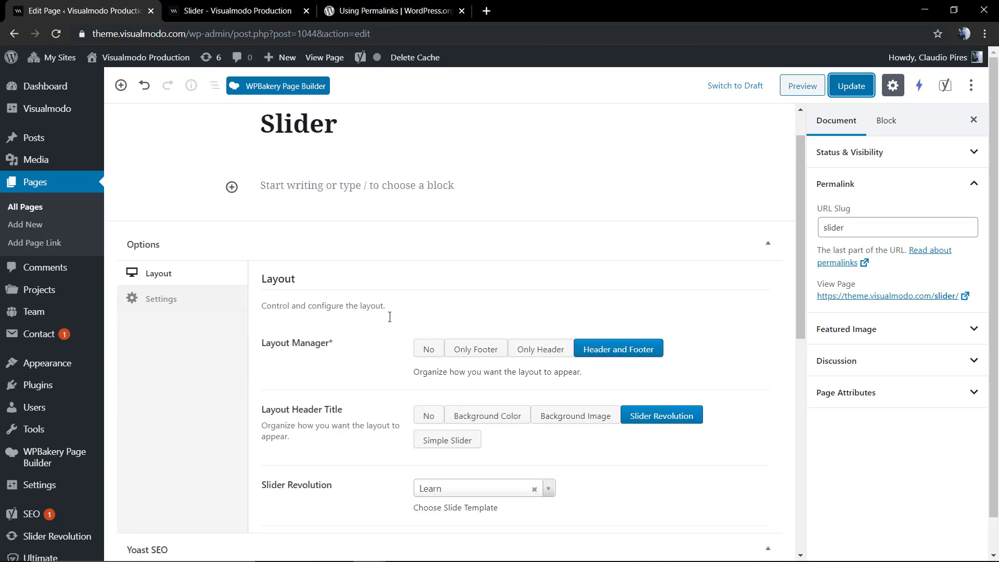
- In the classic editor, change the Slider page's permalink slug to 'slider-new' and update the page
{"action": "left_click", "coordinate": [265, 89]}
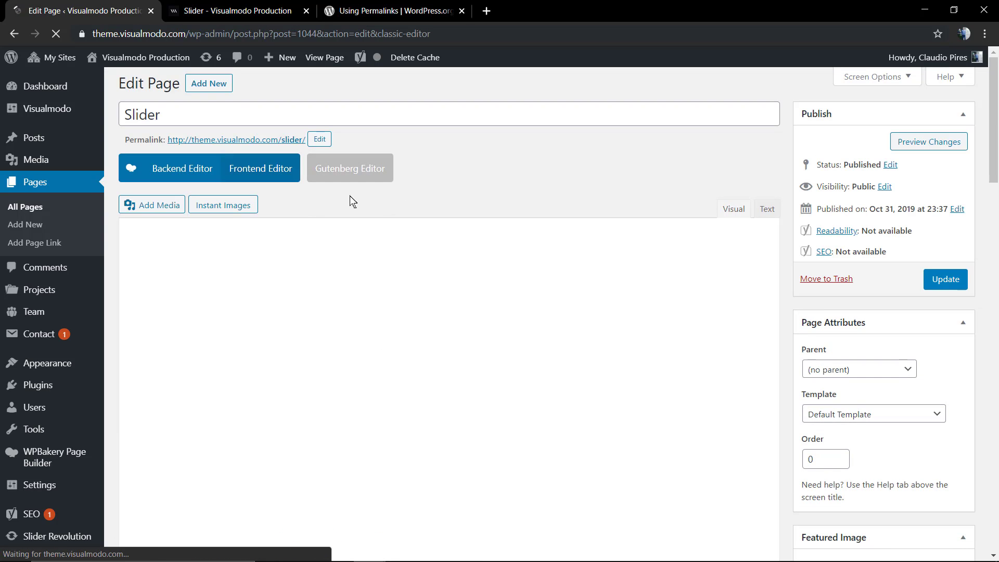
{"action": "double_click", "coordinate": [151, 140]}
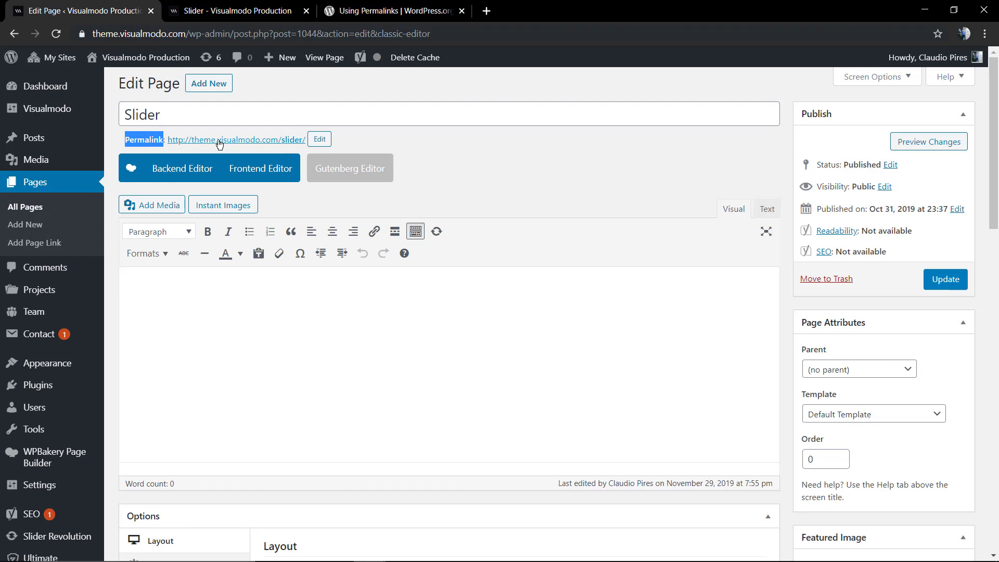
{"action": "left_click", "coordinate": [488, 138]}
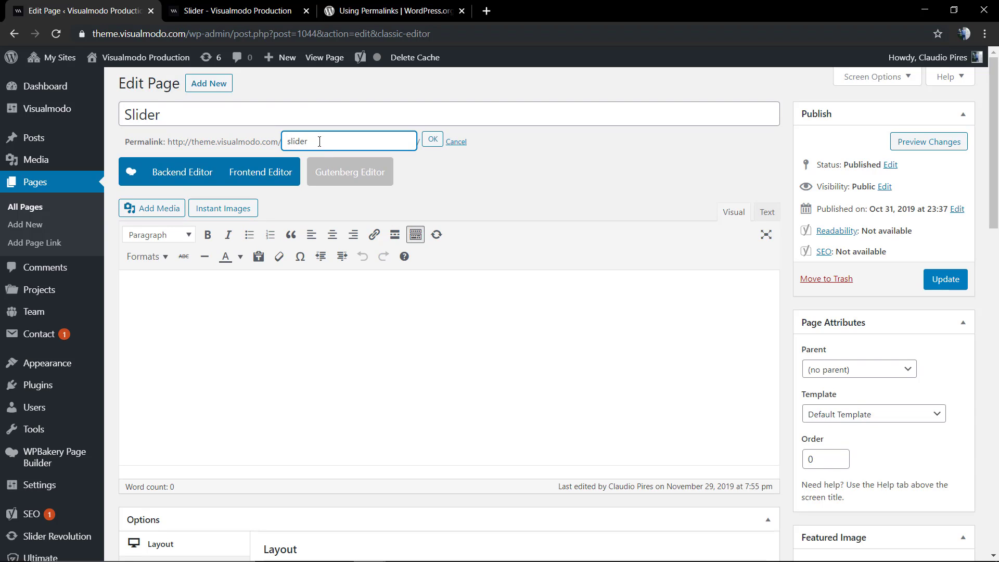
{"action": "type", "text": "/"}
{"action": "key", "text": "BackSpace"}
{"action": "type", "text": "-new"}
{"action": "left_click", "coordinate": [433, 139]}
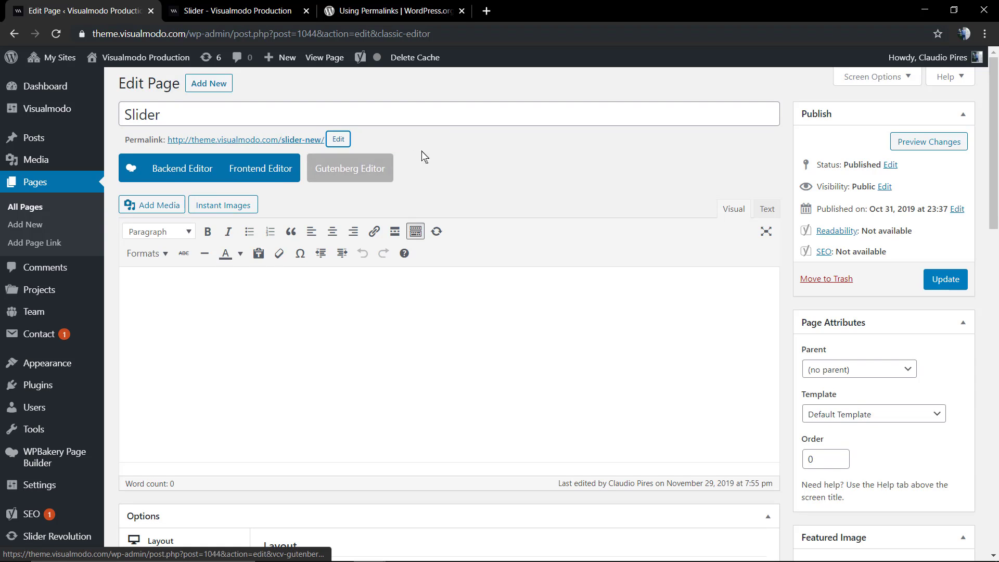
{"action": "left_click", "coordinate": [954, 286]}
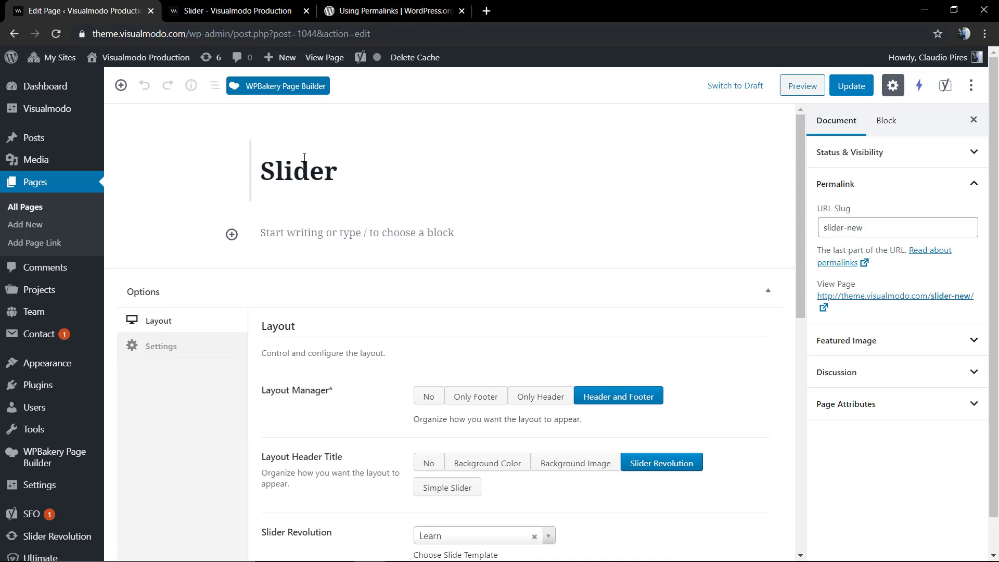
- Change the slug from 'slider-new' back to 'slider' in the permalink bar and update the page
{"action": "left_click", "coordinate": [310, 171]}
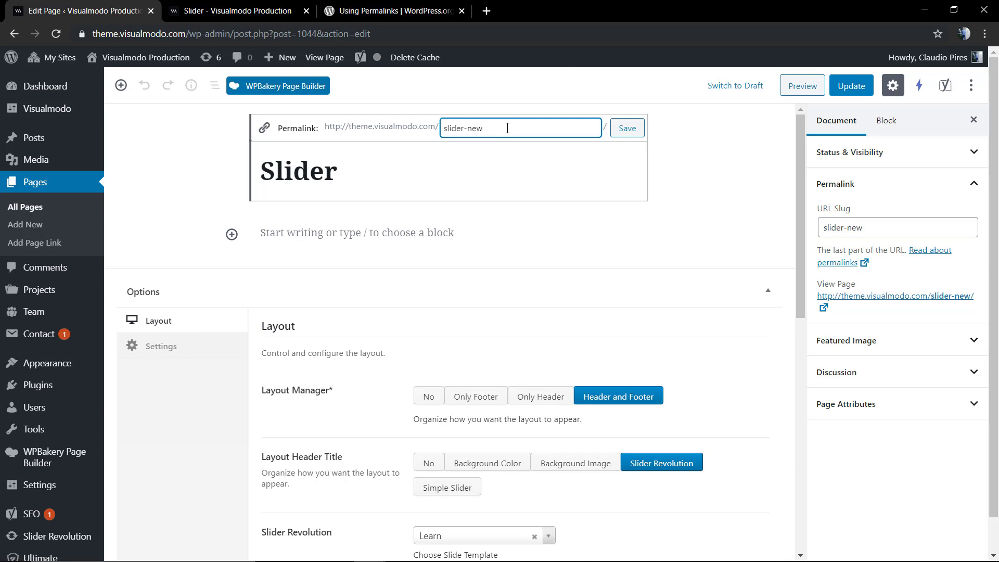
{"action": "left_click", "coordinate": [620, 129]}
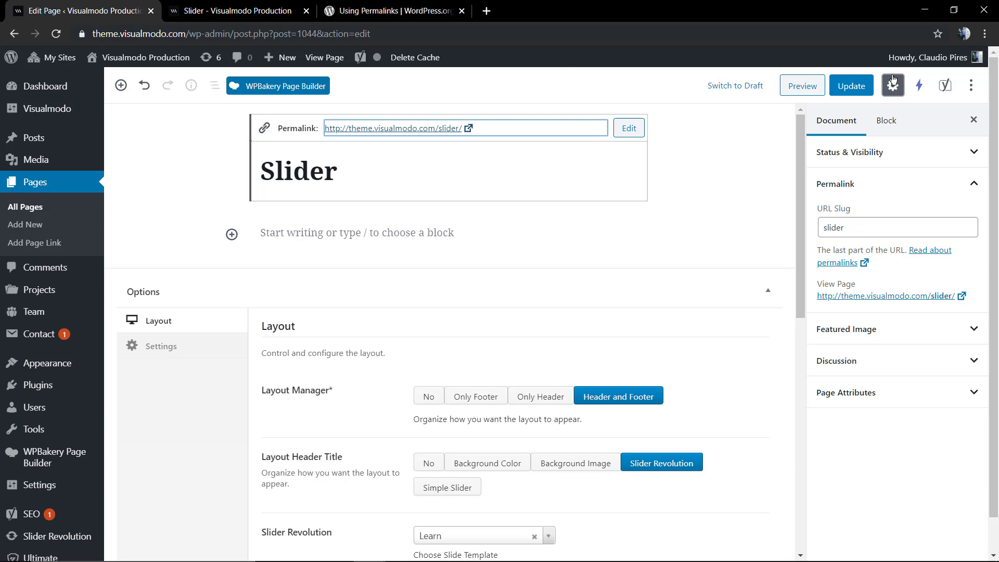
{"action": "left_click", "coordinate": [859, 86]}
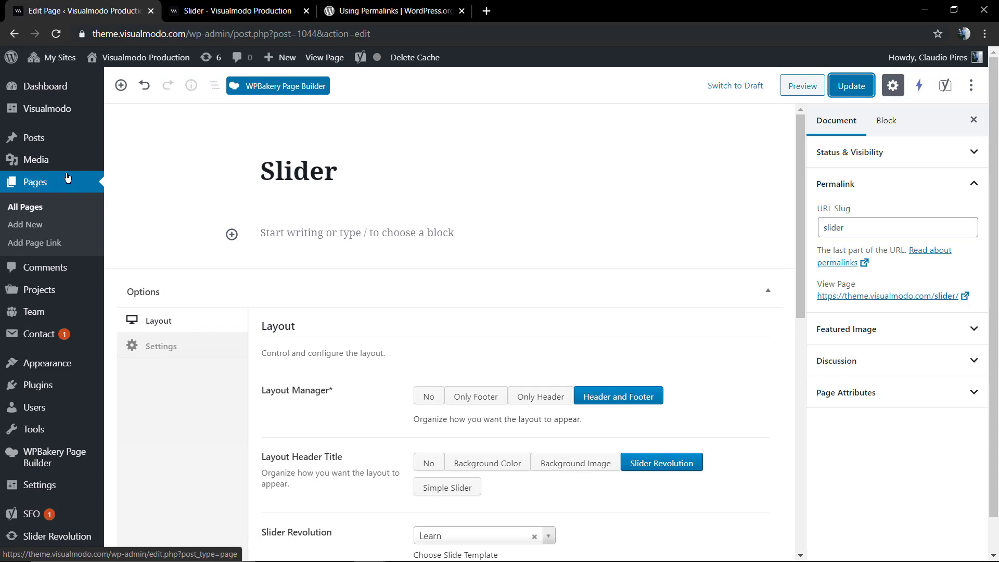
- Open the All Pages list showing the six pages, including the published Slider page
{"action": "mouse_move", "coordinate": [57, 146]}
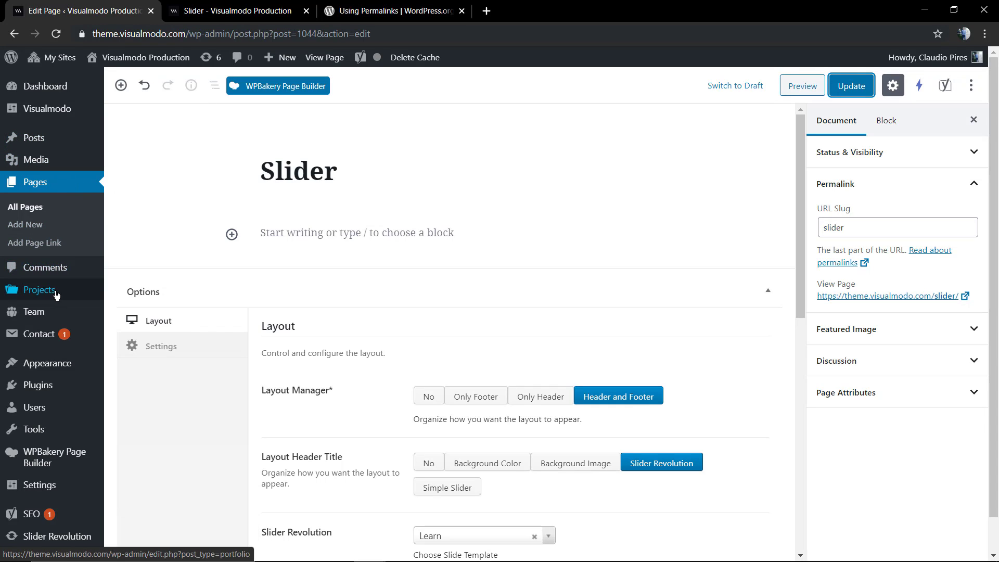
{"action": "mouse_move", "coordinate": [57, 298]}
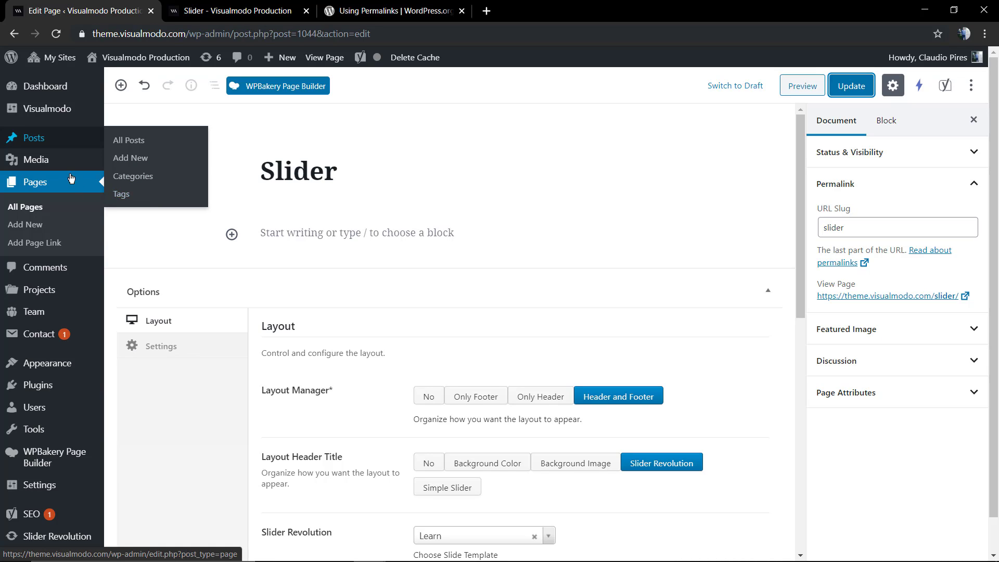
{"action": "mouse_move", "coordinate": [54, 167]}
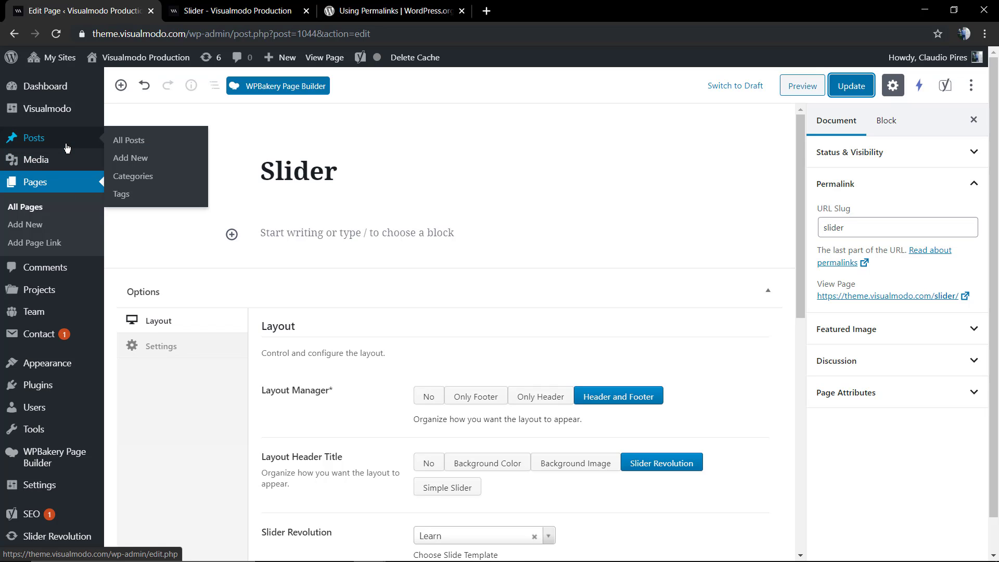
{"action": "left_click", "coordinate": [55, 188]}
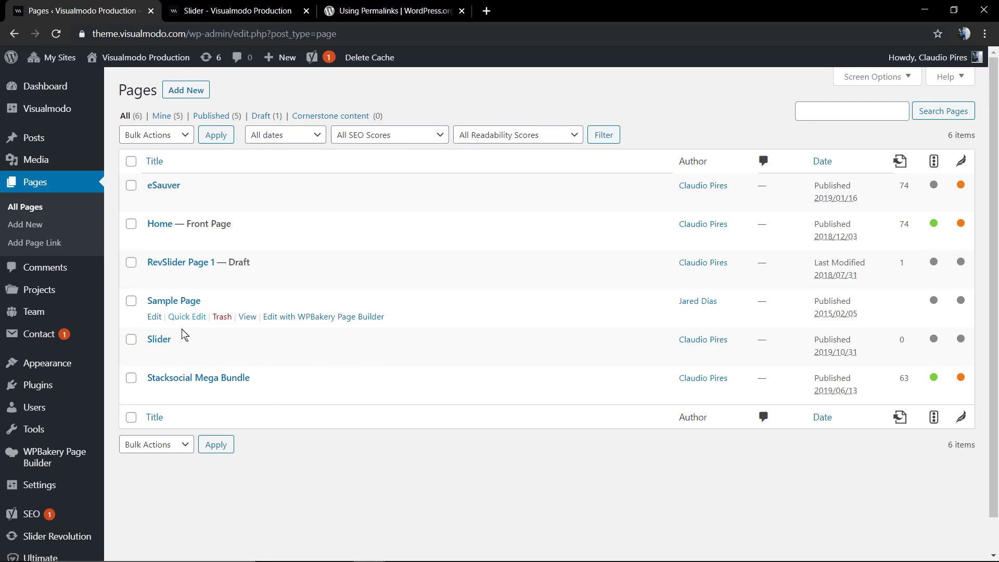
- Open Quick Edit for the Slider page and put the cursor in its 'slider' slug field
{"action": "left_click", "coordinate": [189, 356]}
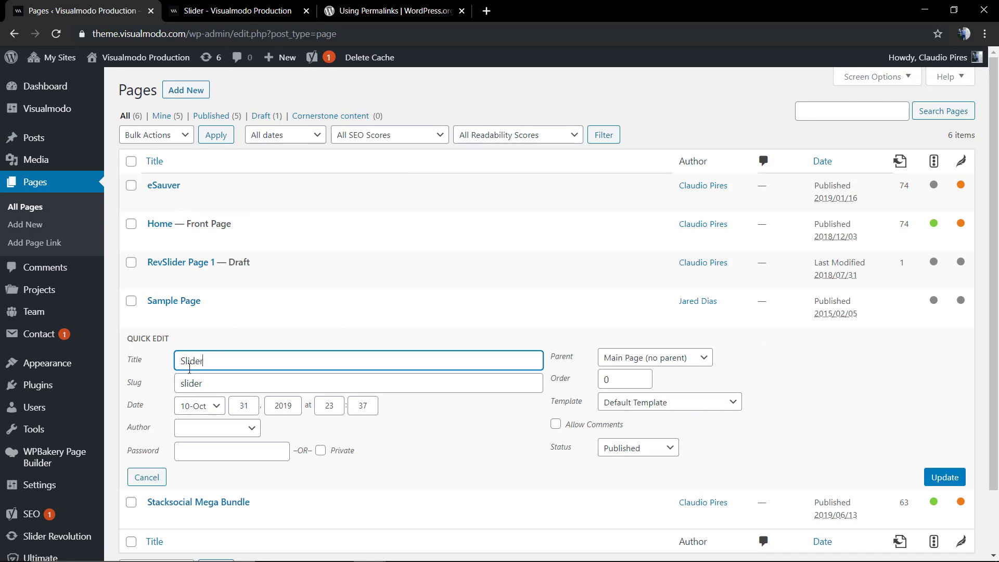
{"action": "double_click", "coordinate": [132, 383]}
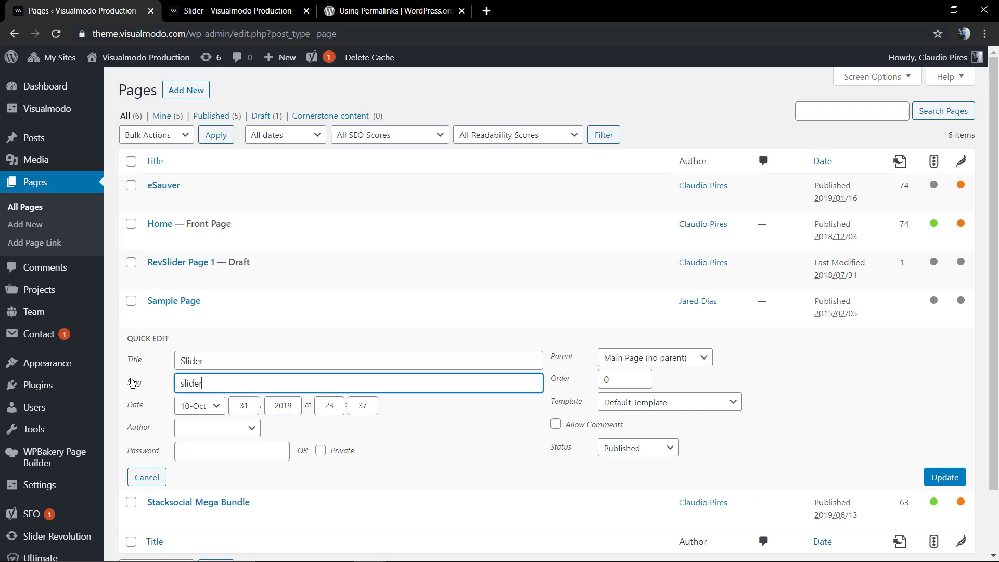
{"action": "left_click", "coordinate": [260, 384]}
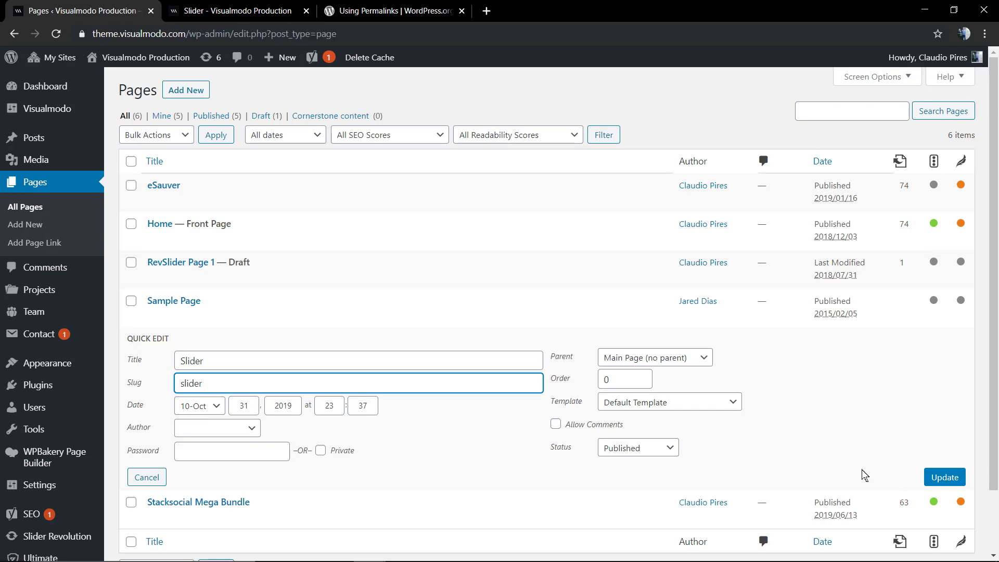